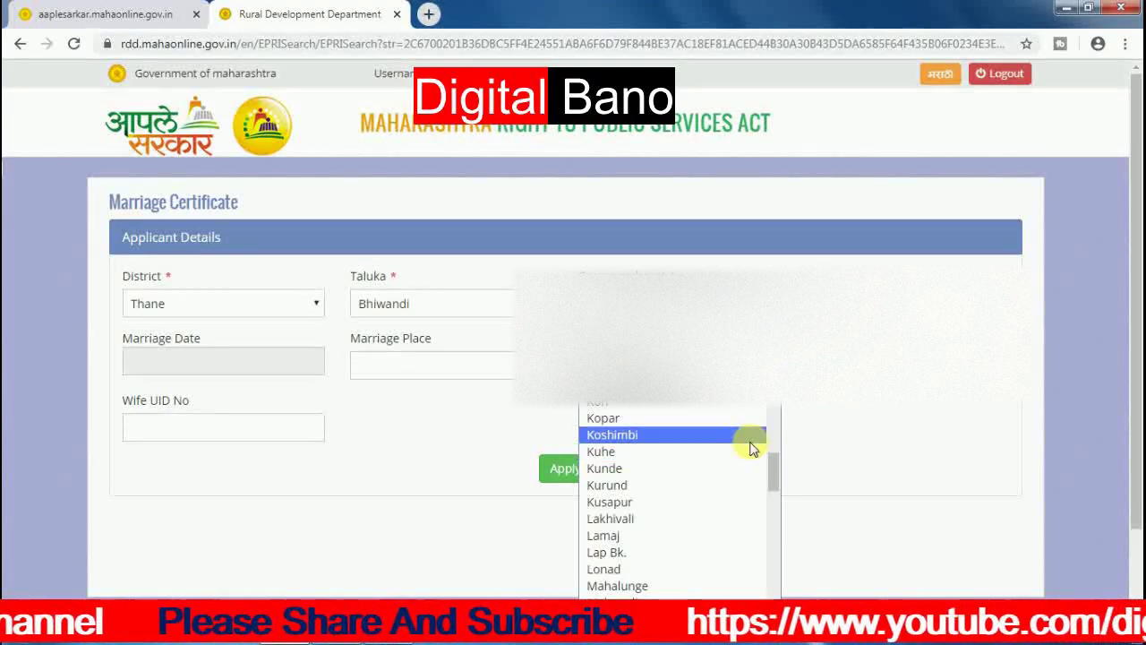
Choose the village for Bhiwandi taluka in the marriage certificate form and set the marriage date to 03/03/1976
left_click(667, 595)
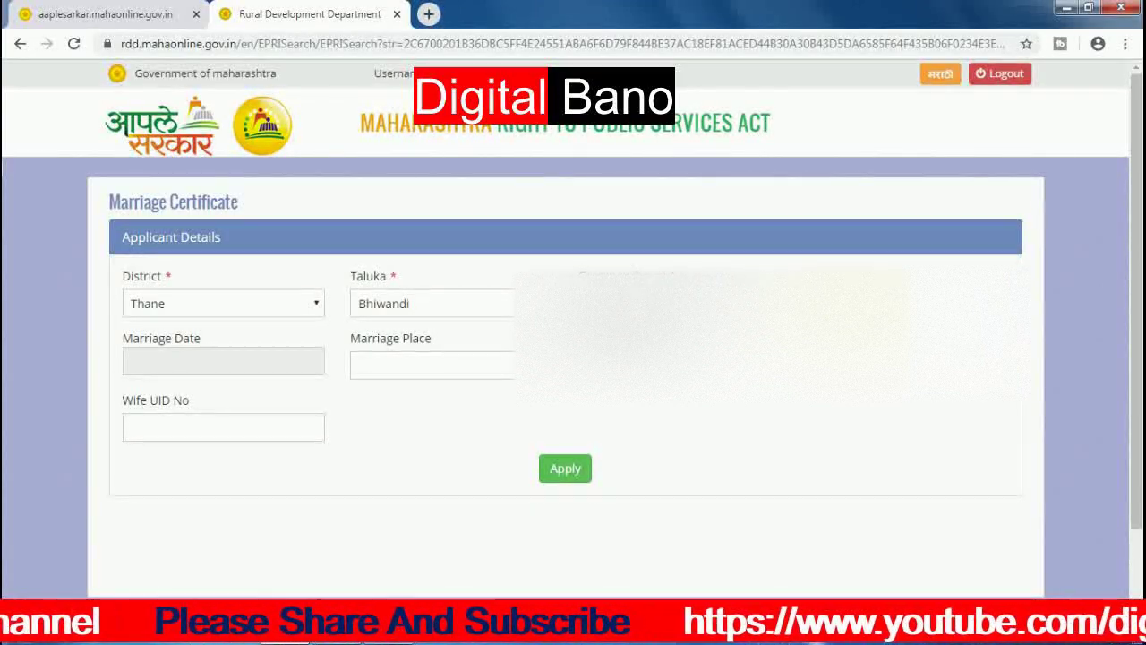
left_click(223, 361)
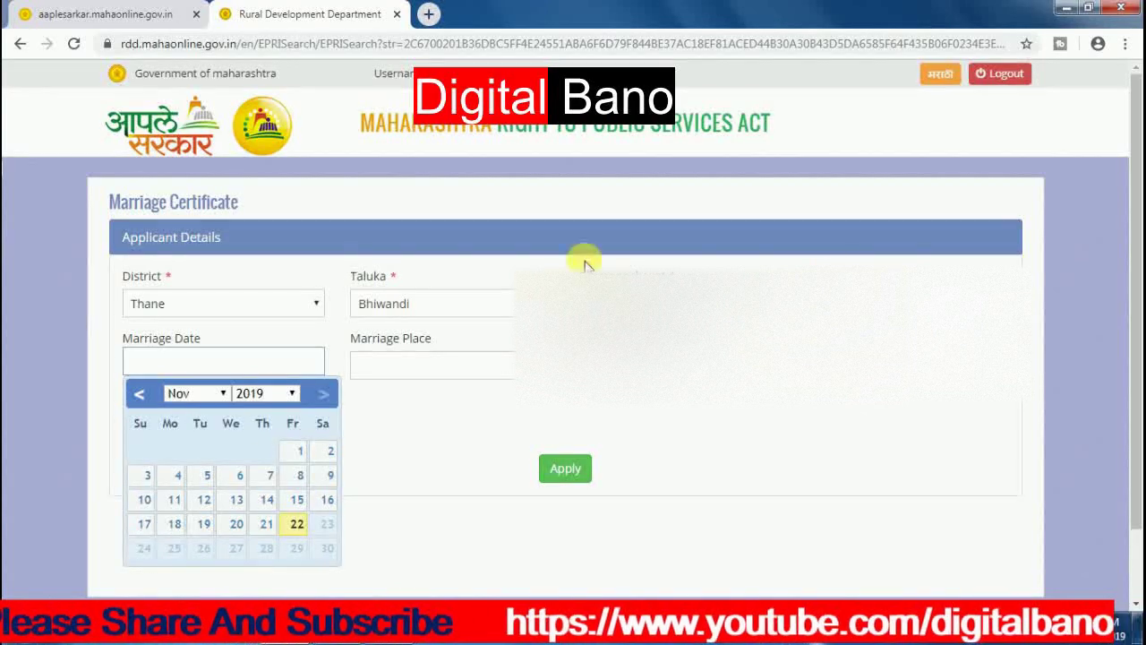
left_click(294, 398)
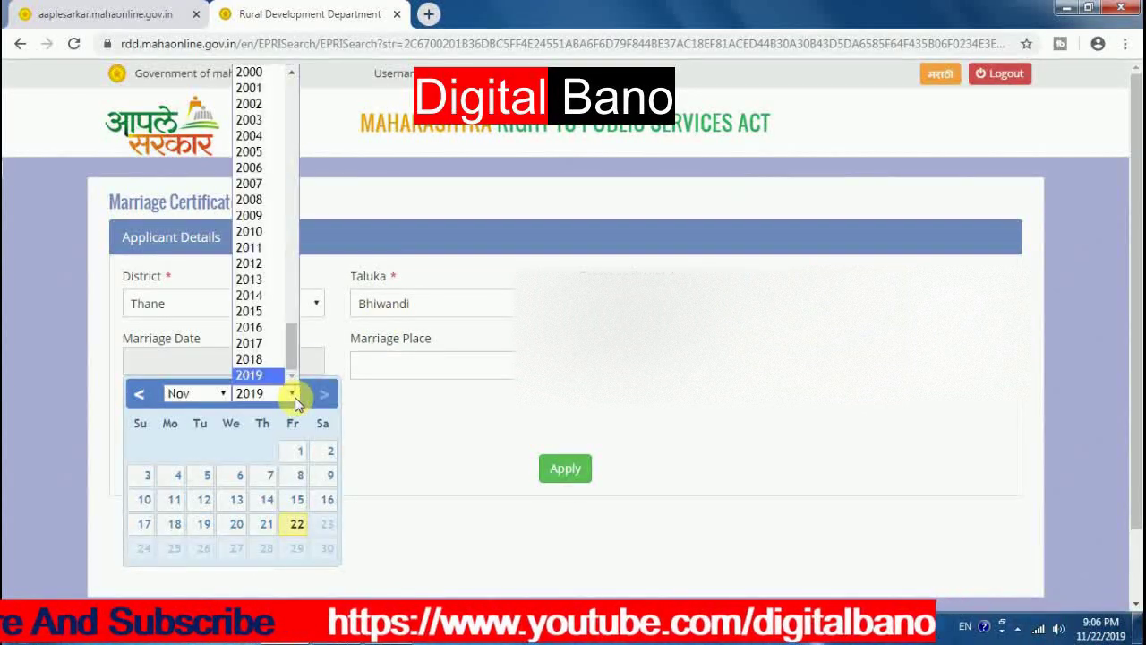
left_click_drag(292, 353, 294, 249)
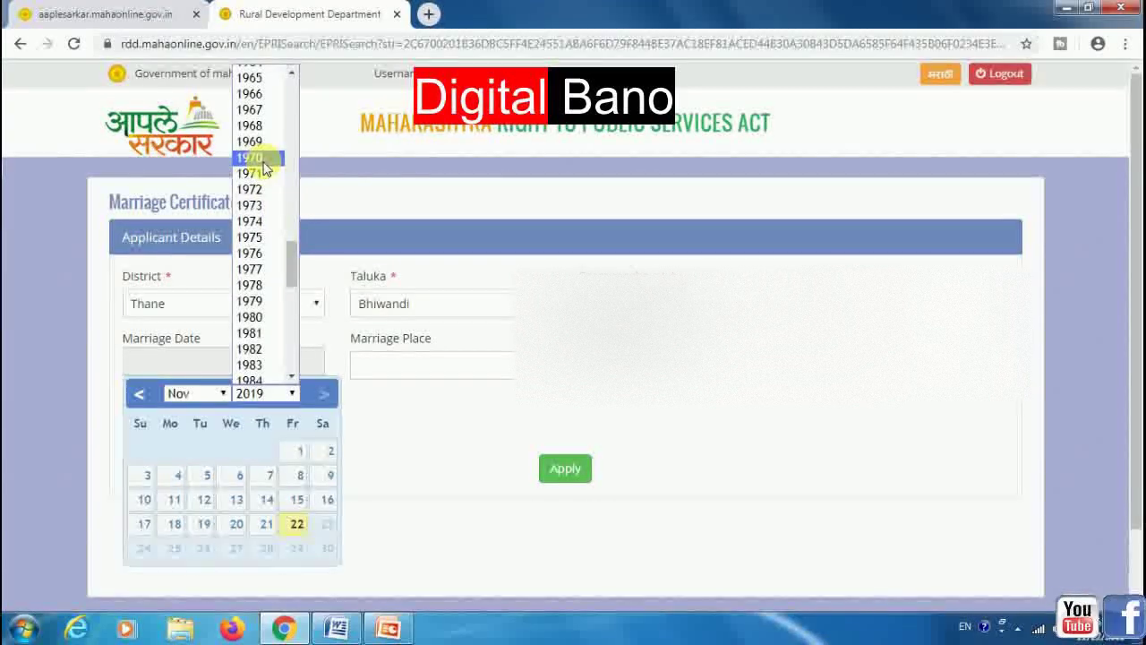
left_click(257, 255)
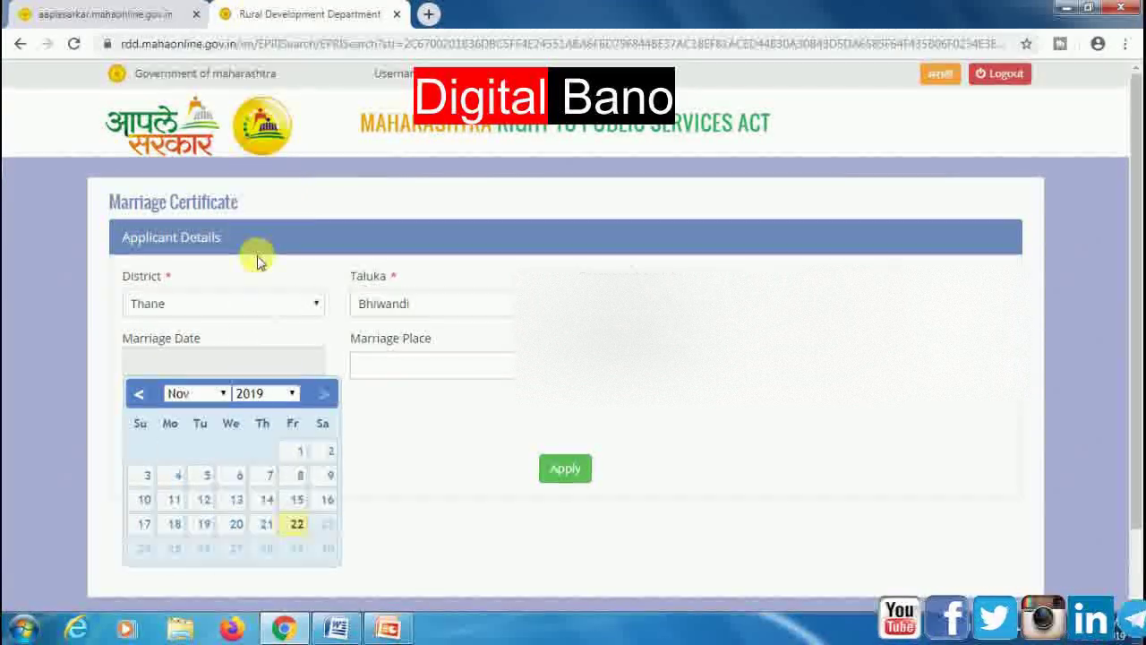
left_click(216, 396)
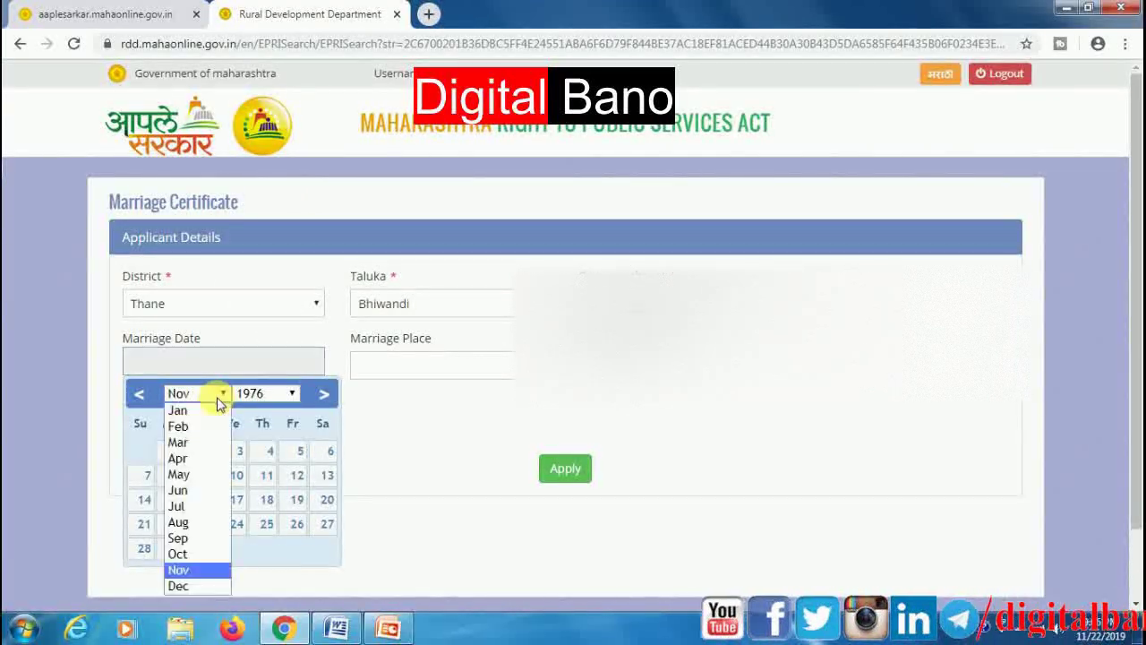
left_click(206, 444)
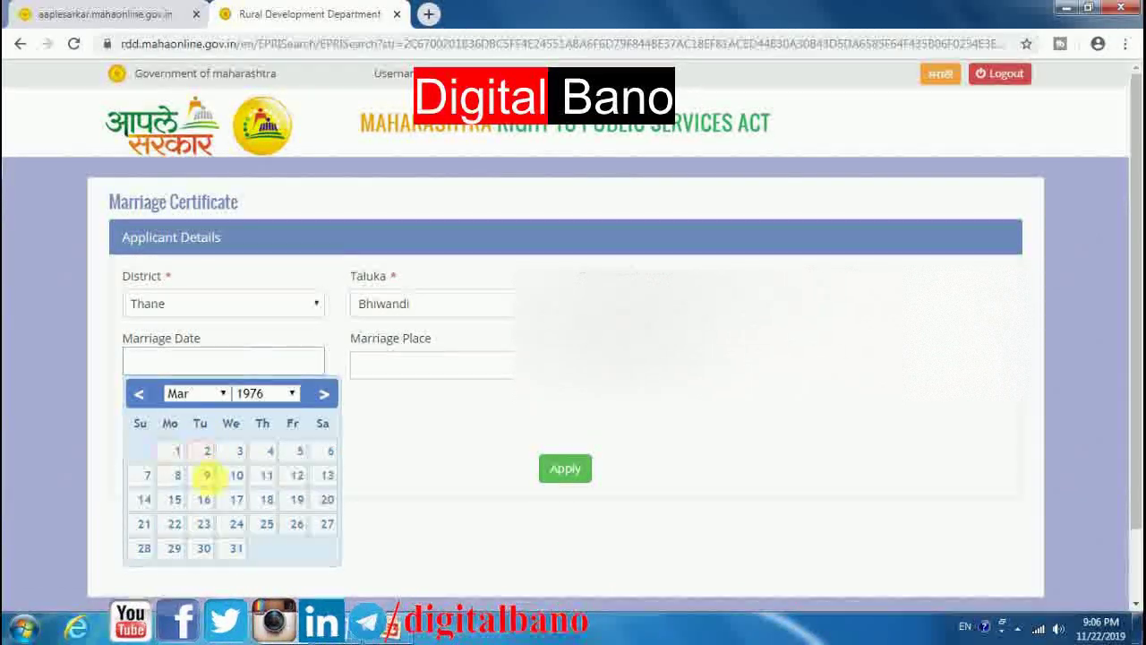
left_click(239, 450)
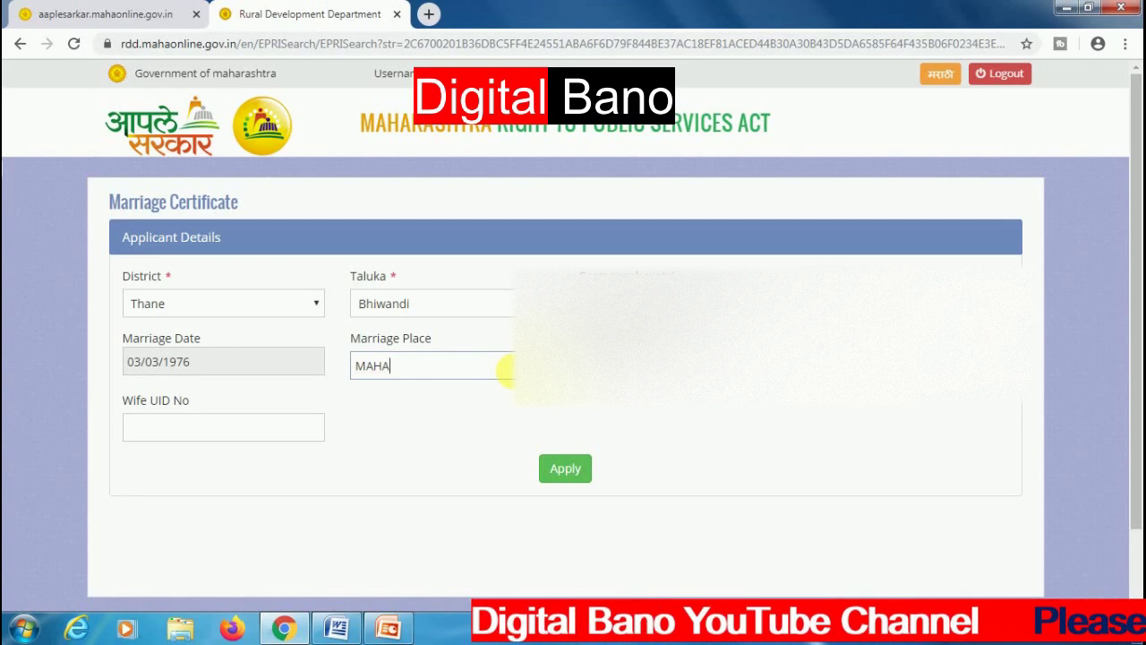
Enter MAHAPOLI as the marriage place, complete the spouses' full names, and submit the marriage certificate application
type("POLI")
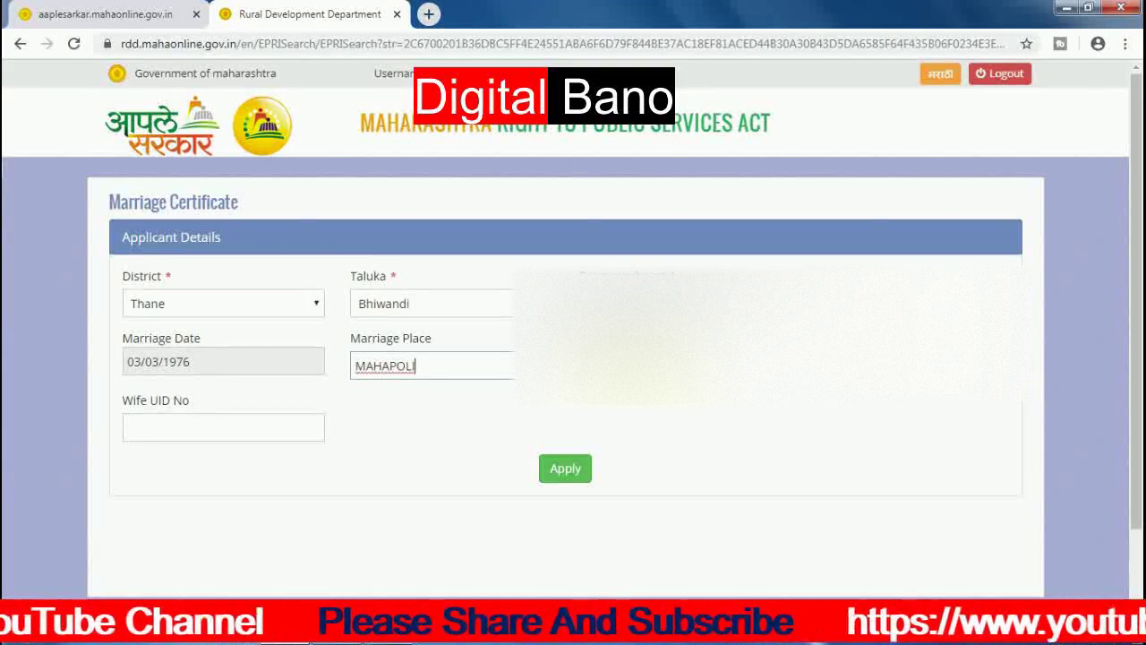
left_click(915, 304)
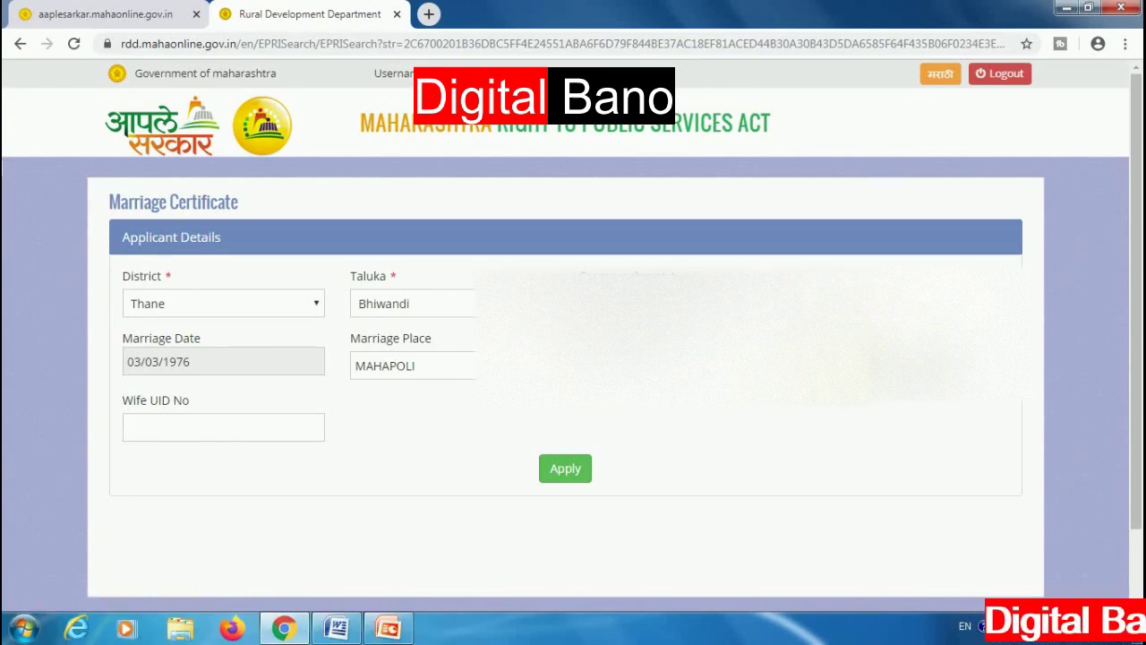
left_click(208, 428)
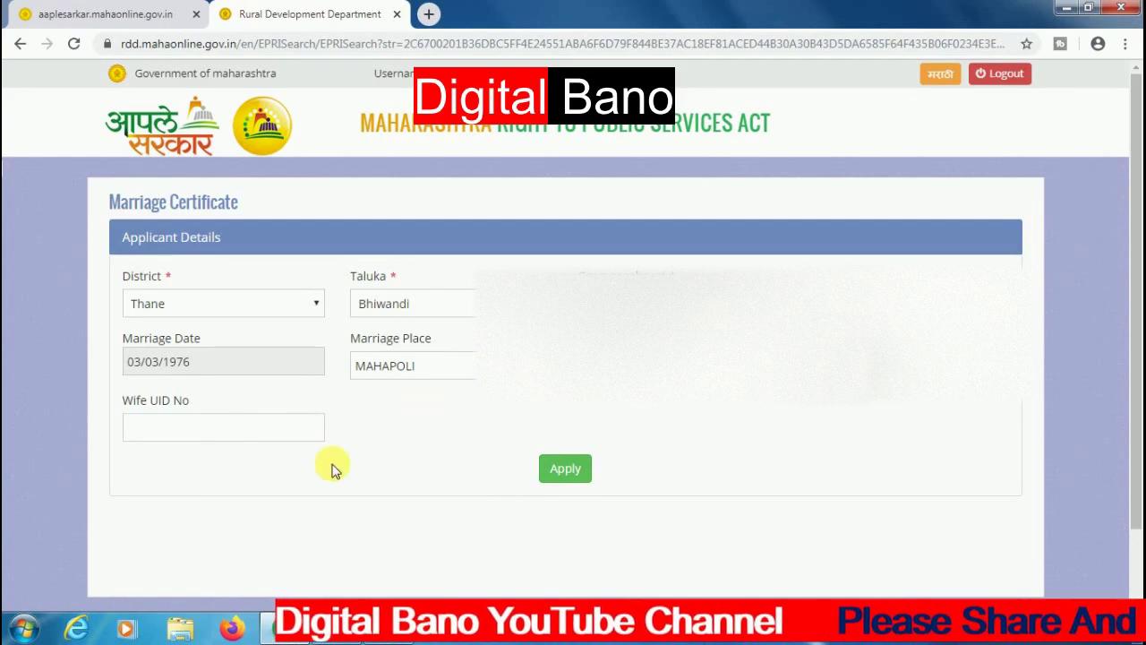
left_click(576, 475)
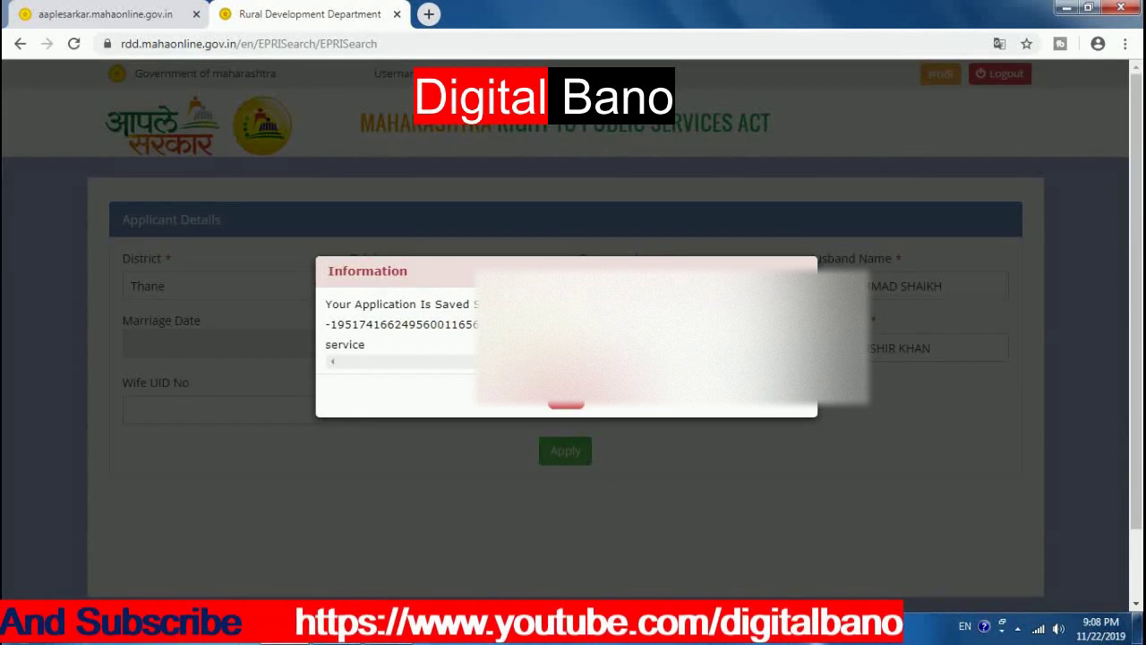
left_click(564, 404)
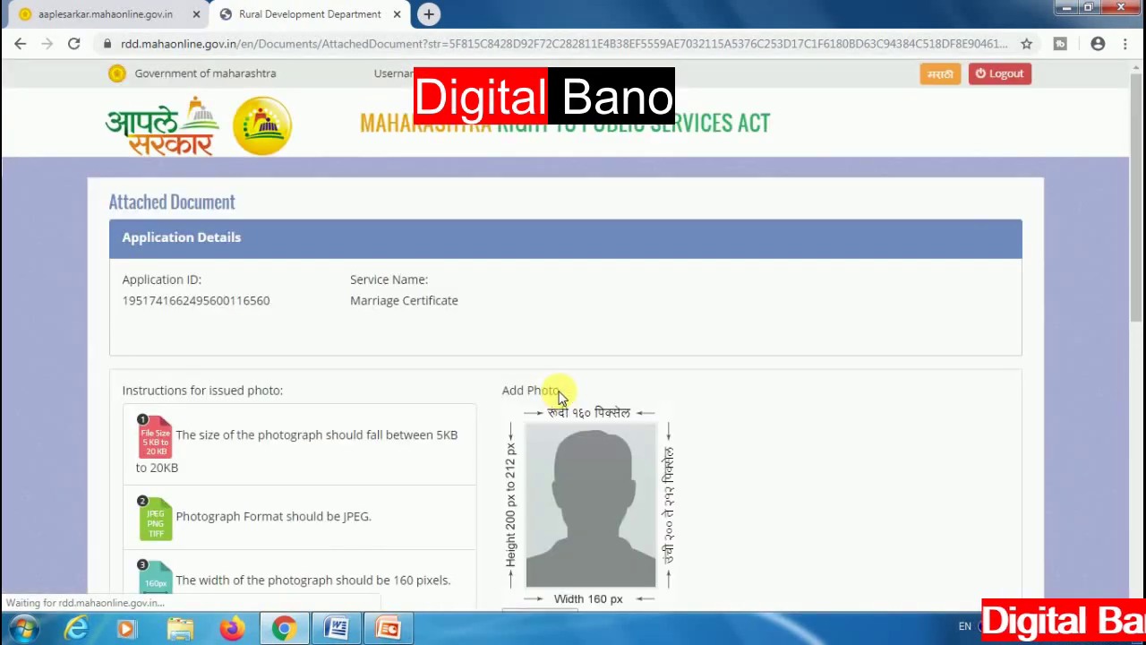
Attach photo.jpg from the Desktop folder as the applicant's photo
left_click_drag(1136, 231, 1130, 345)
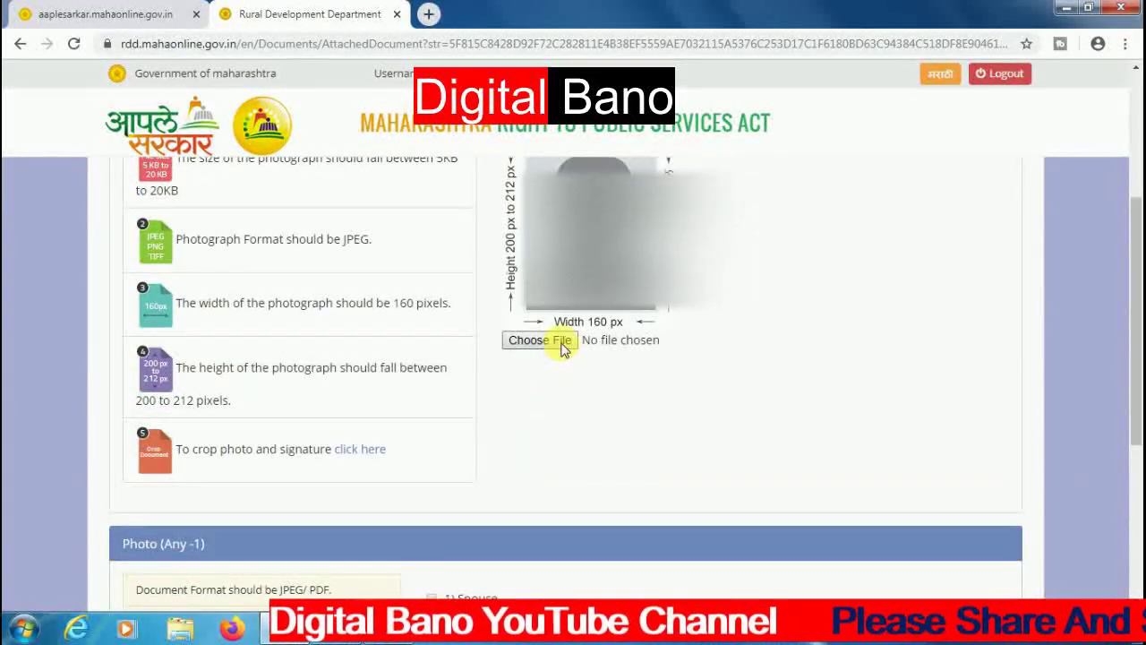
left_click(540, 340)
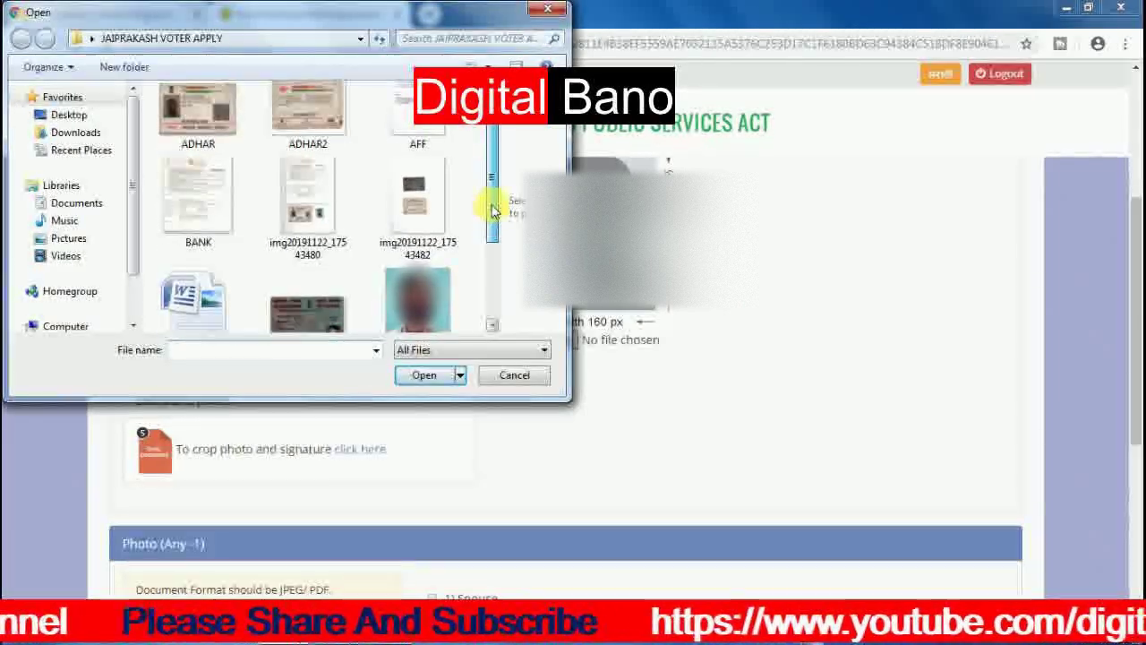
left_click(90, 115)
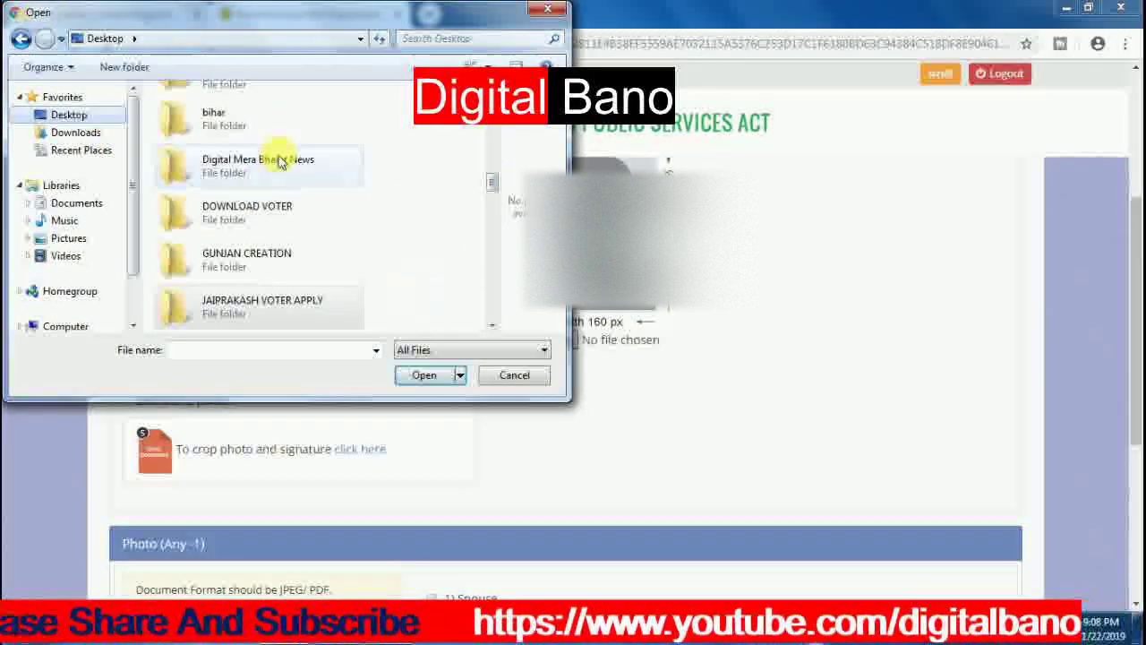
scroll(280, 161, "down", 5)
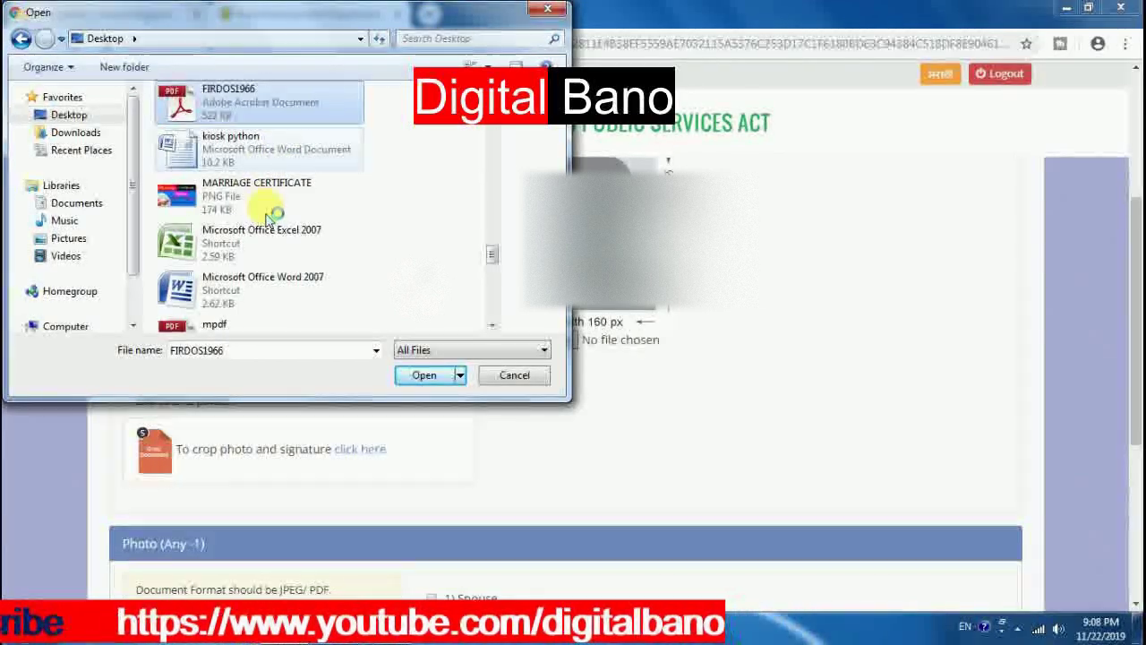
key("f")
key("f")
key("f")
key("f")
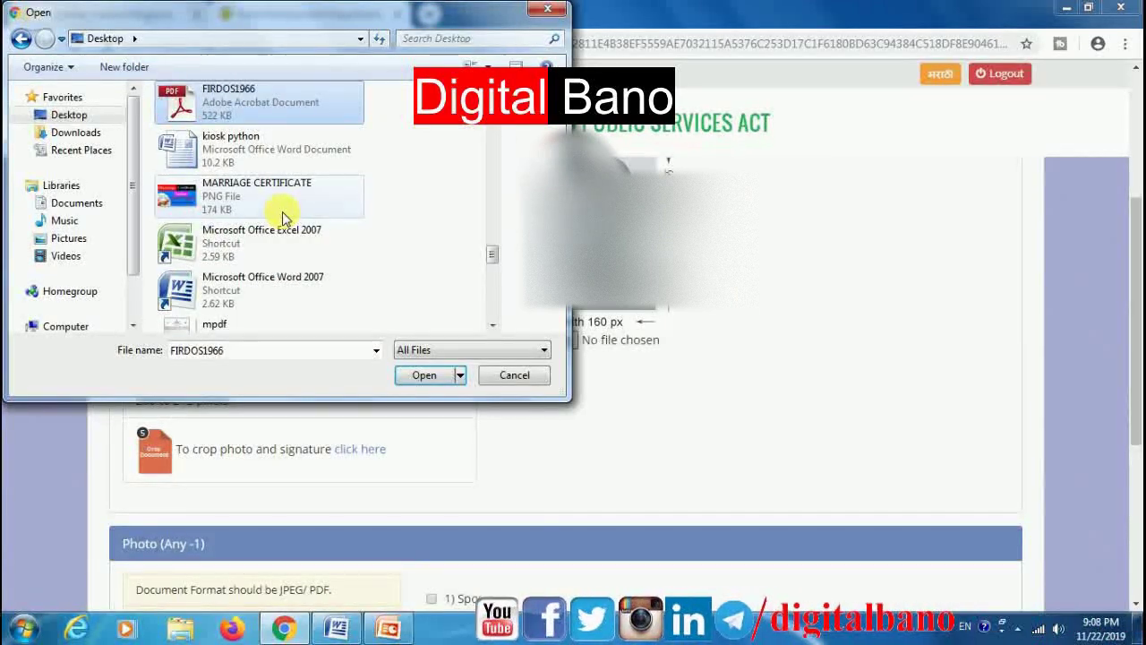
key("p")
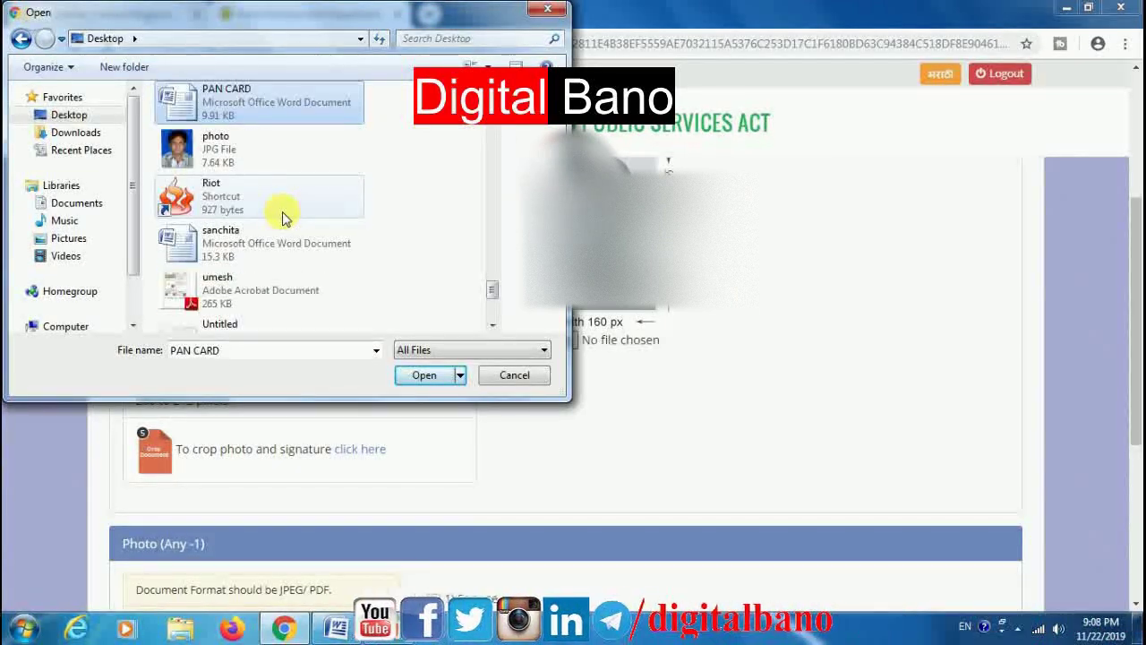
left_click(276, 165)
left_click(419, 375)
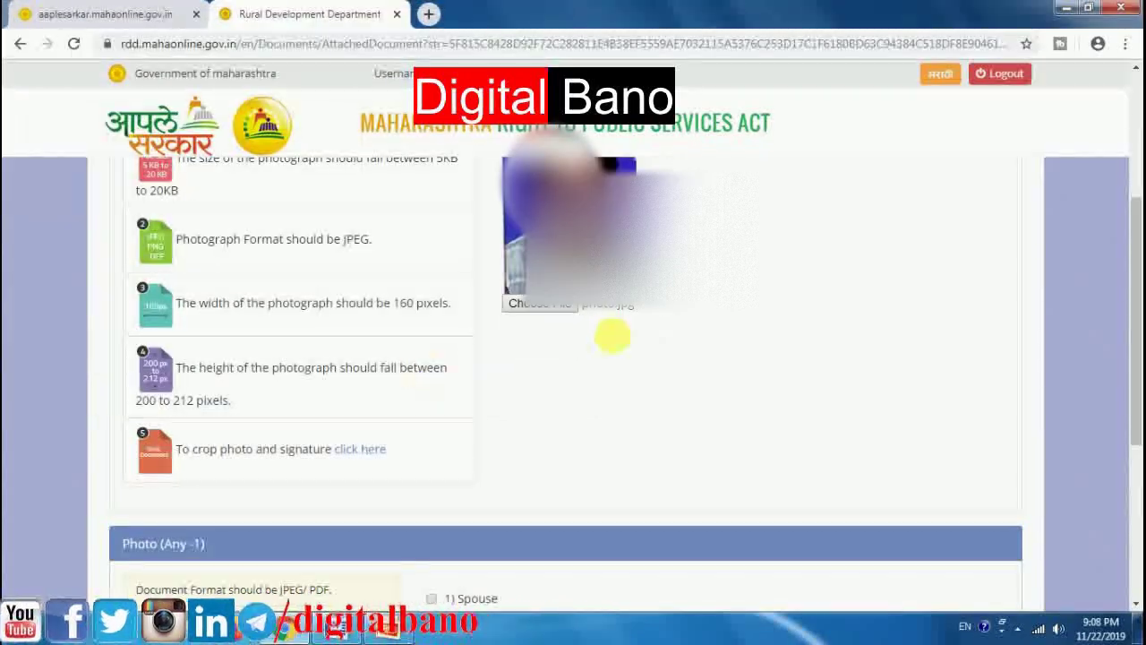
Select the Spouse document under Photo (Any -1) and attach photo.jpg from the Desktop for it
scroll(1133, 374, "up", 3)
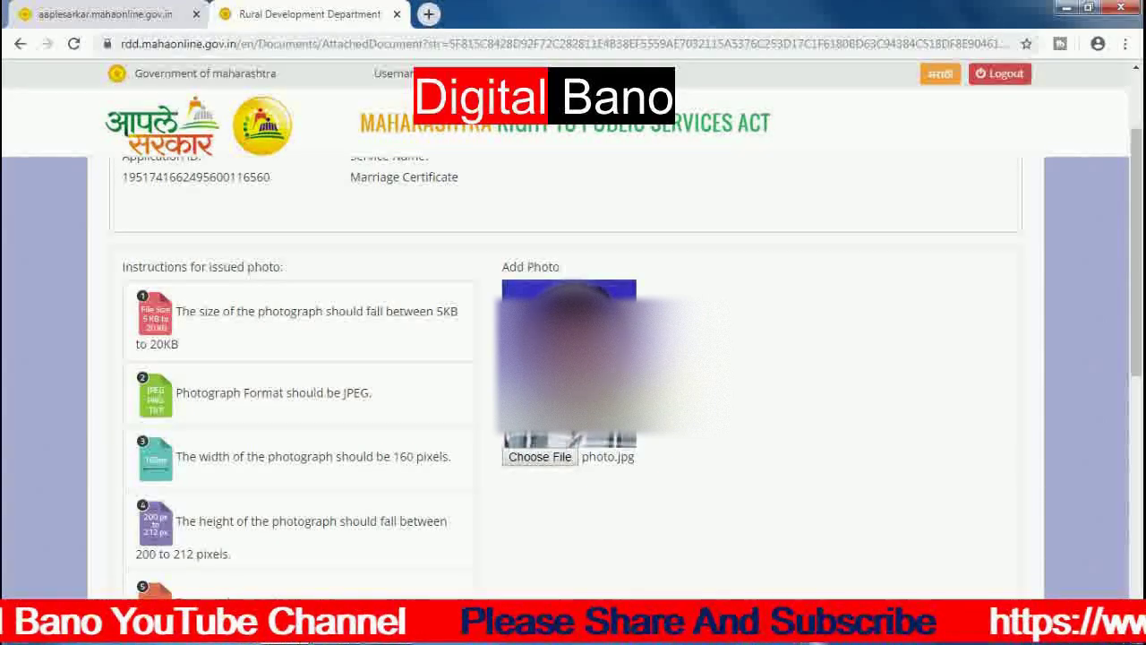
left_click_drag(1136, 328, 1129, 459)
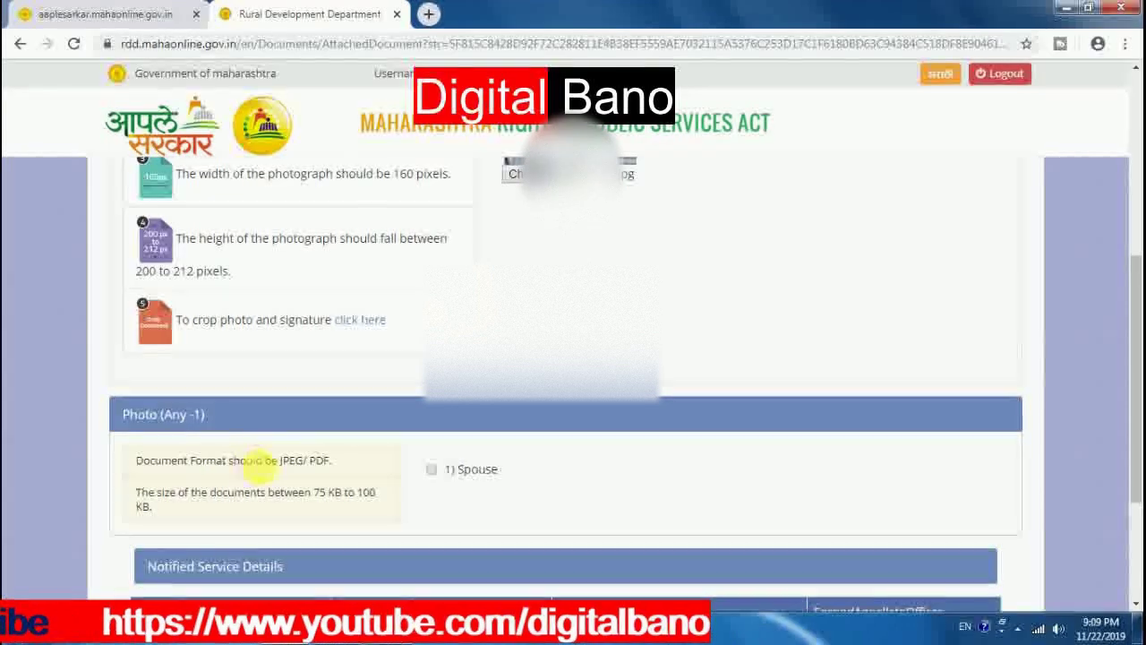
left_click(432, 471)
left_click(483, 499)
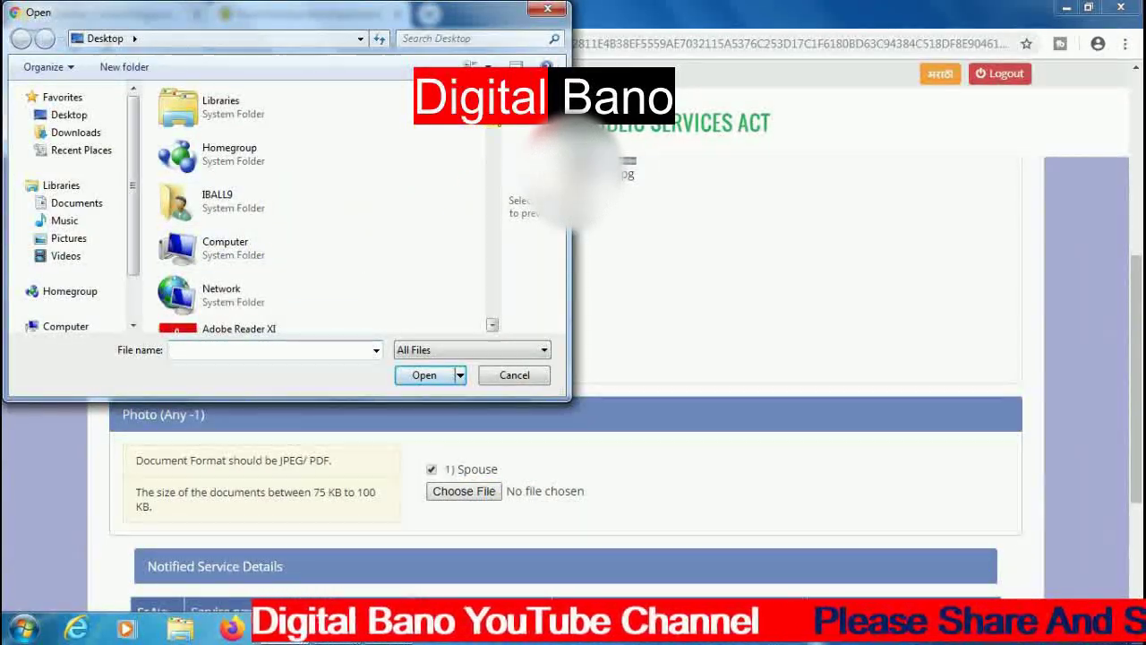
scroll(491, 144, "down", 8)
scroll(490, 143, "down", 3)
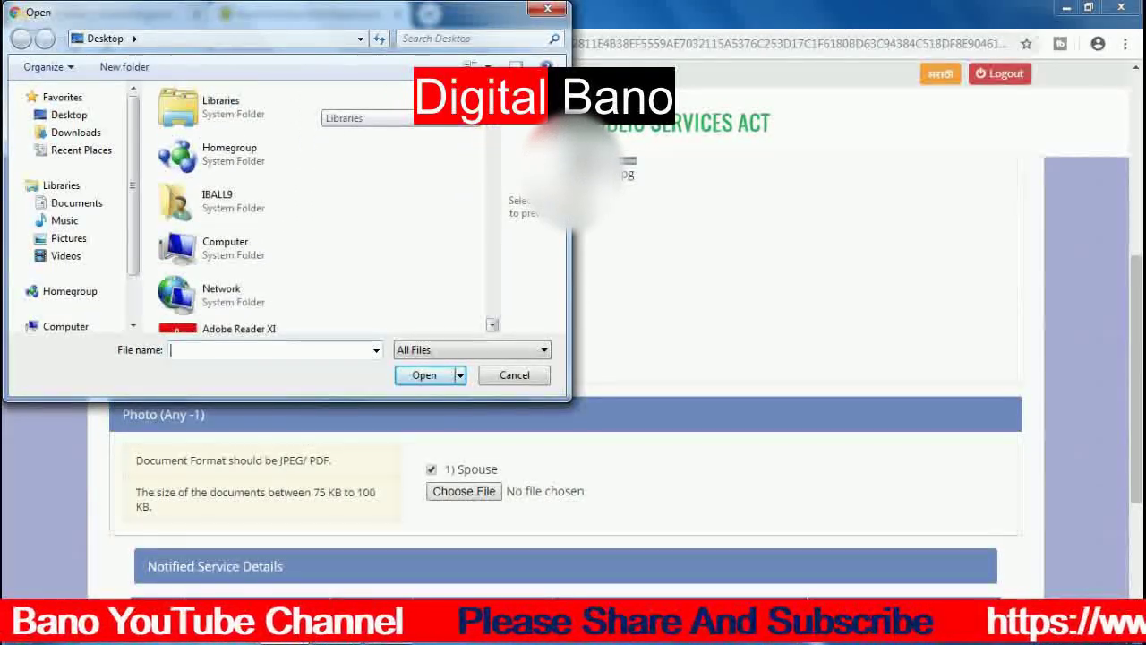
left_click(239, 118)
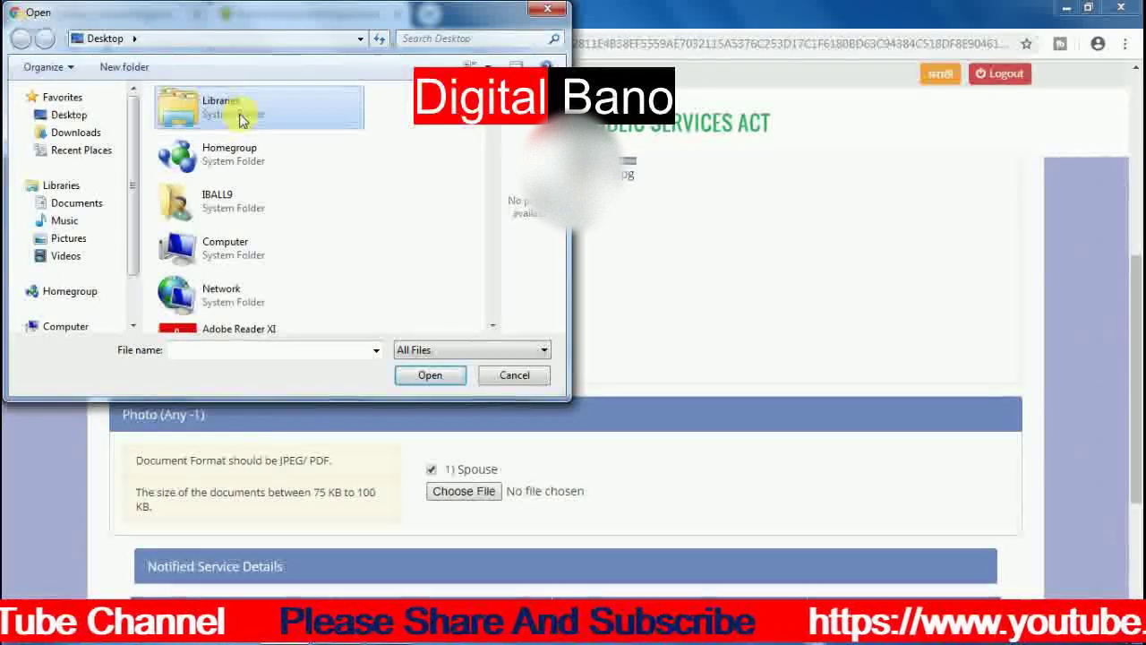
key("f")
key("f")
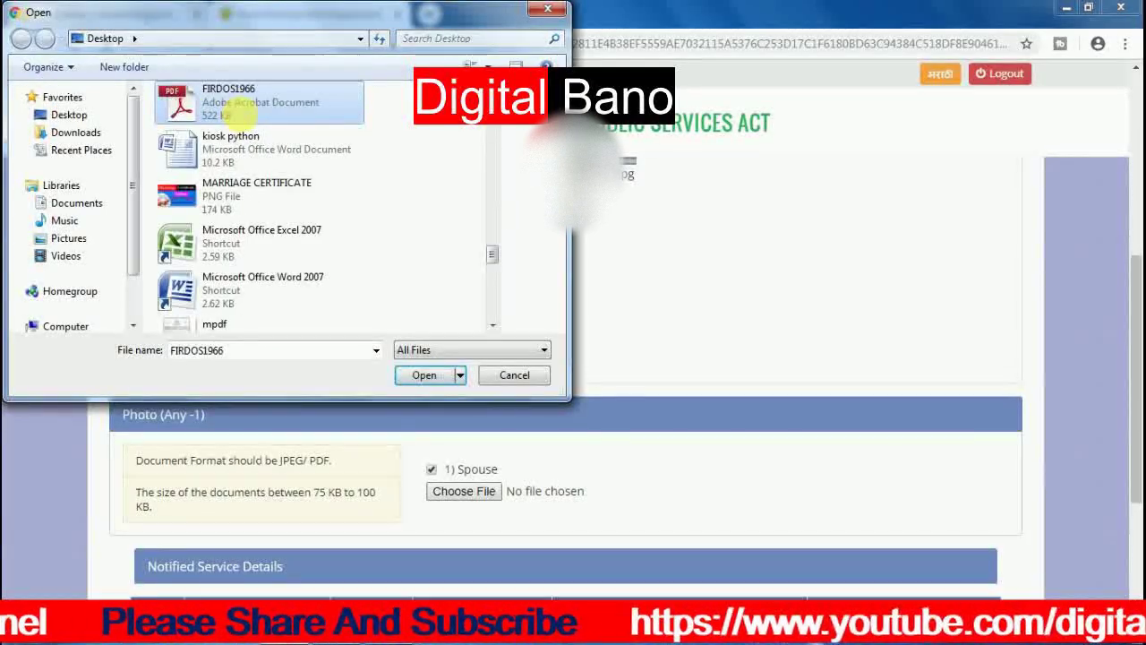
key("p")
key("p")
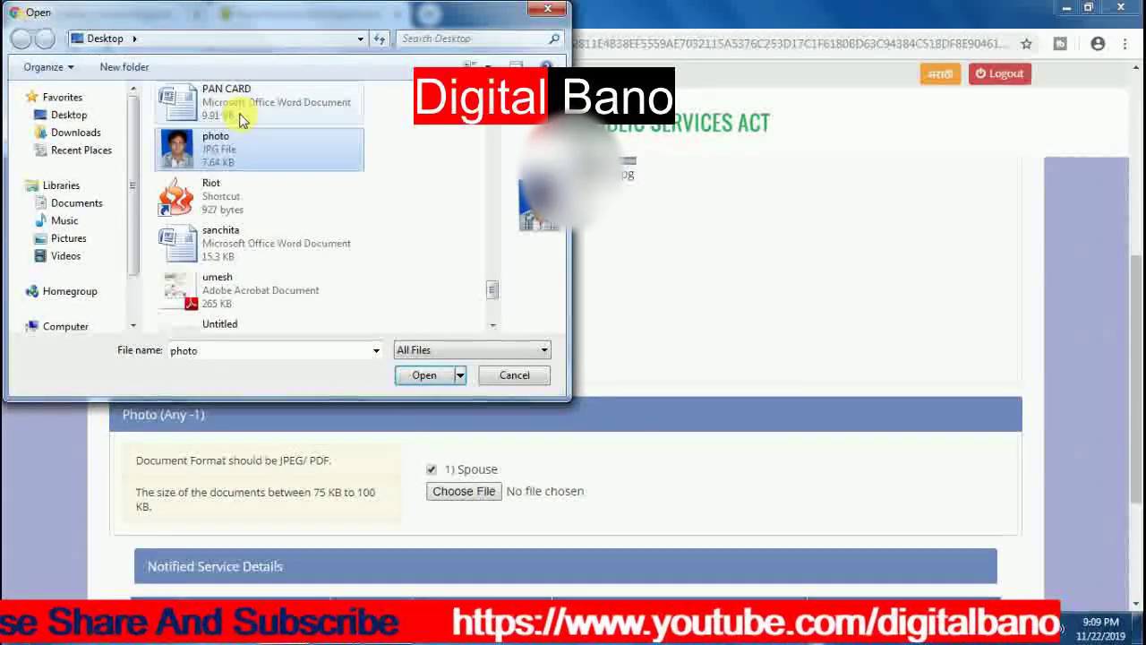
left_click(421, 374)
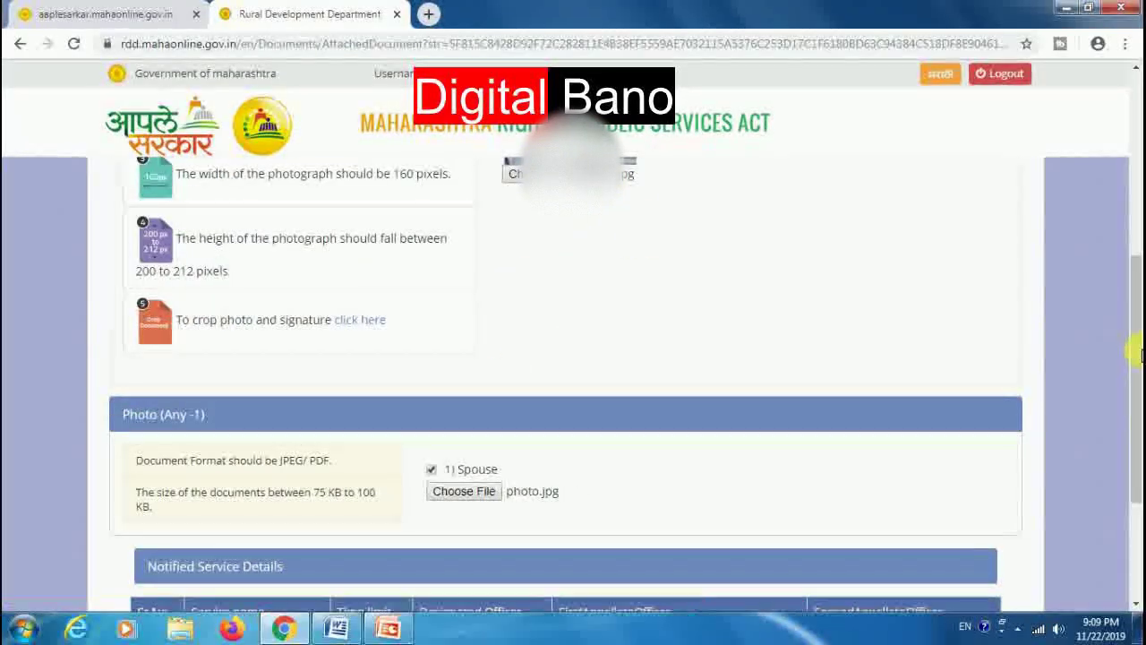
Review the attached photos, upload the documents, and acknowledge the notice to continue to payment
scroll(1135, 324, "up", 2)
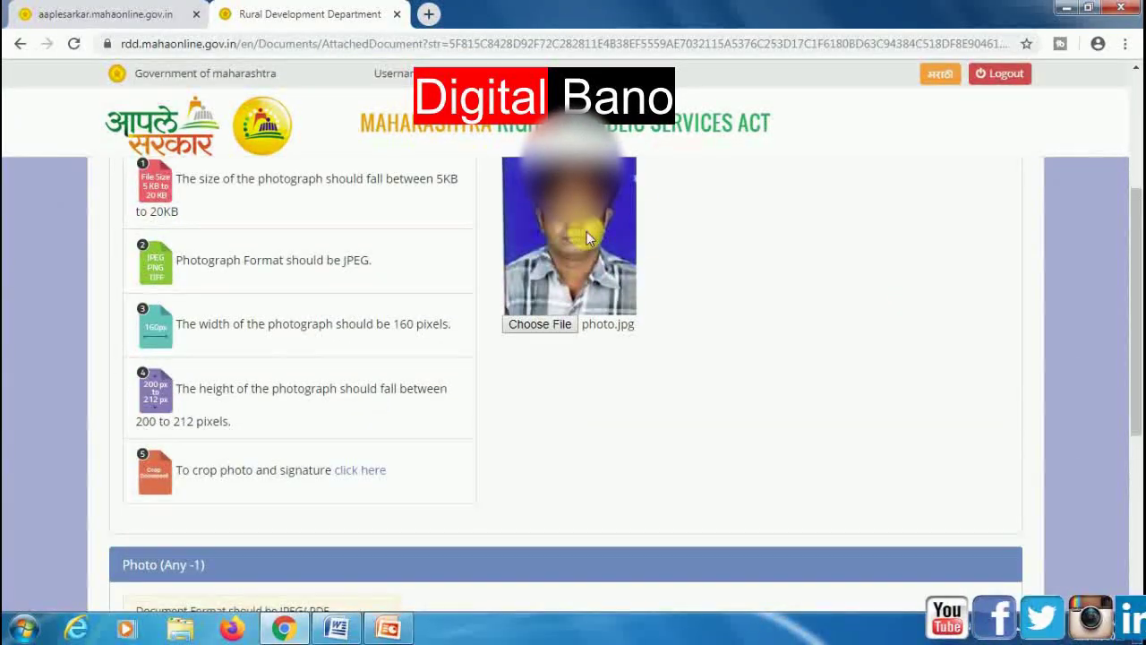
scroll(1137, 287, "down", 2)
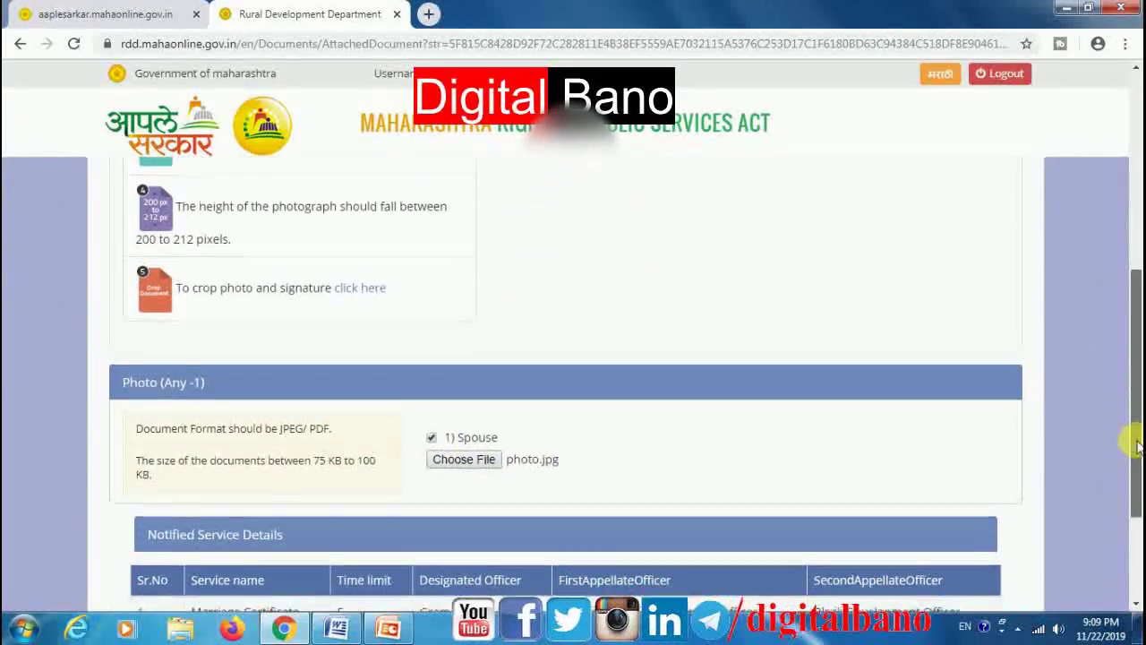
scroll(1126, 440, "down", 2)
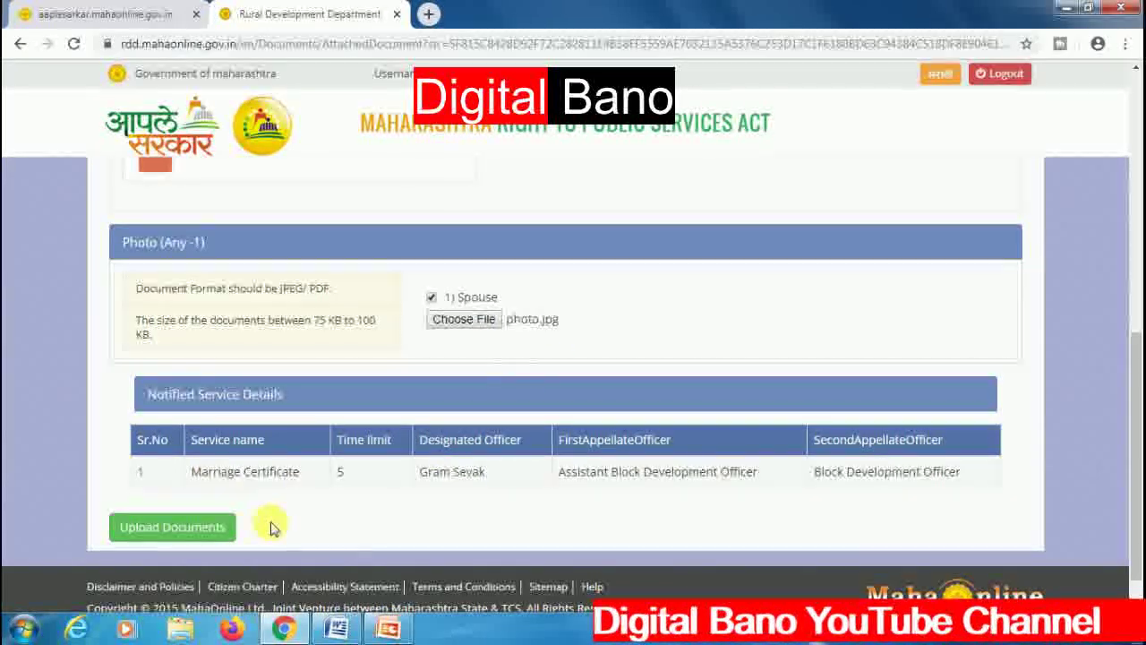
left_click(194, 525)
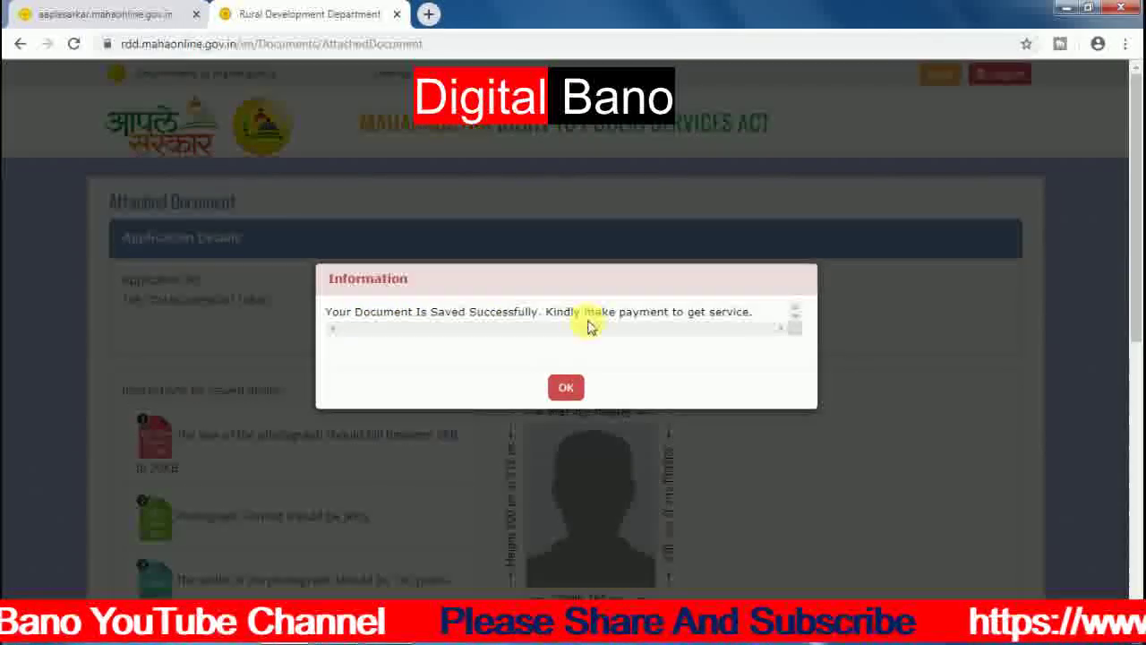
left_click(570, 385)
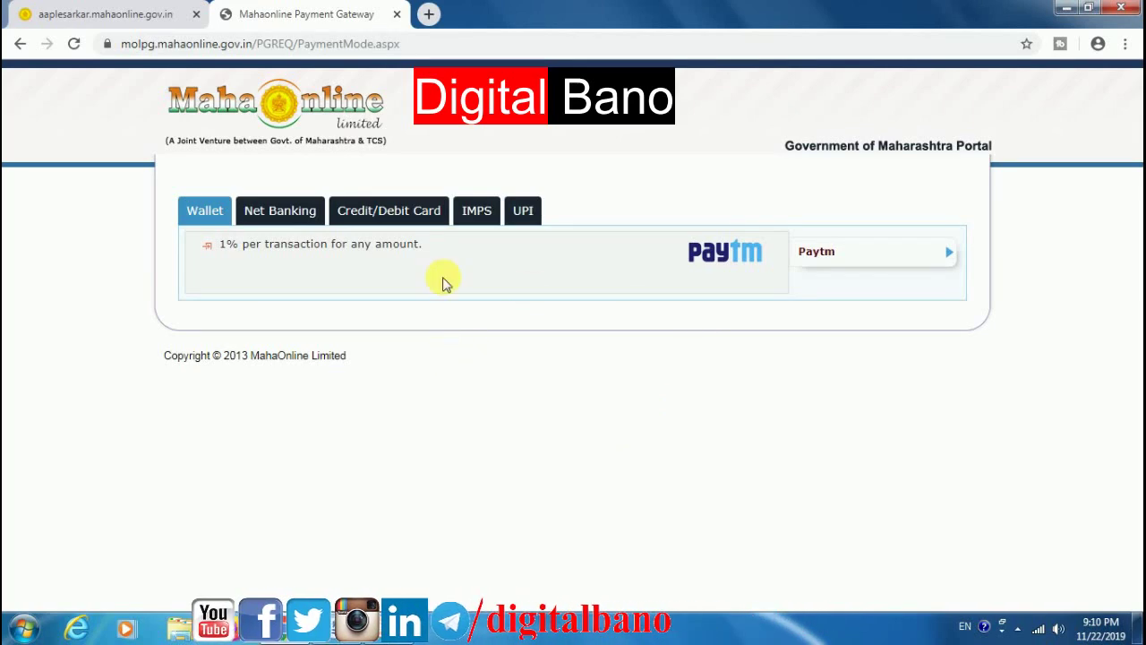
Choose net banking through Pay Gov India (All banks) as the payment mode
left_click(277, 214)
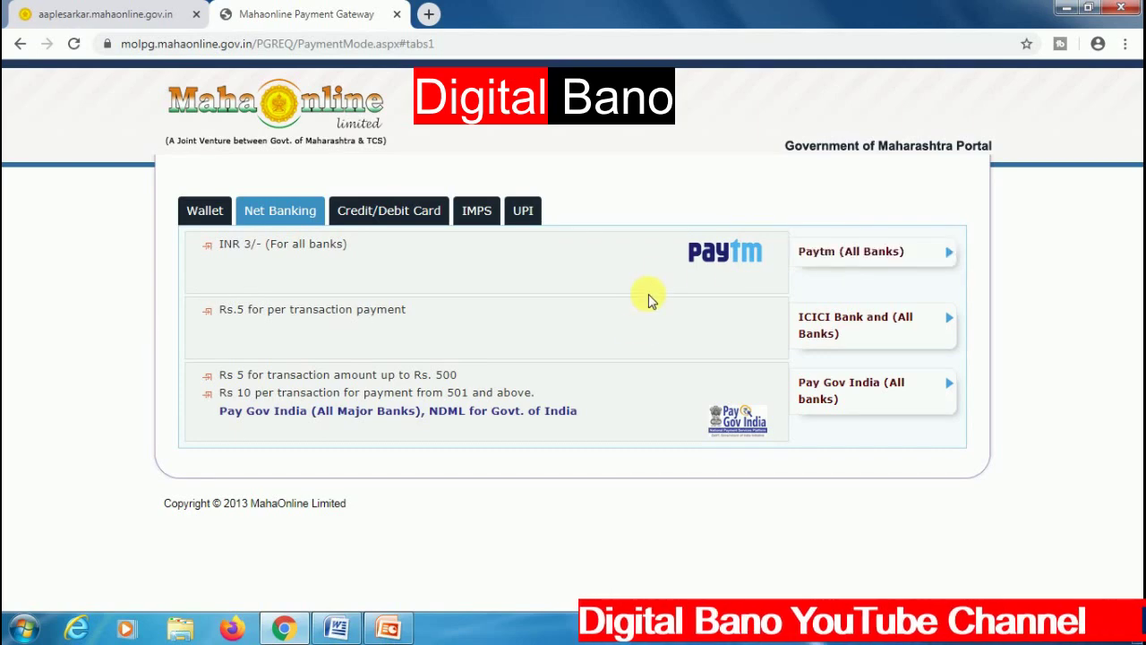
left_click(865, 399)
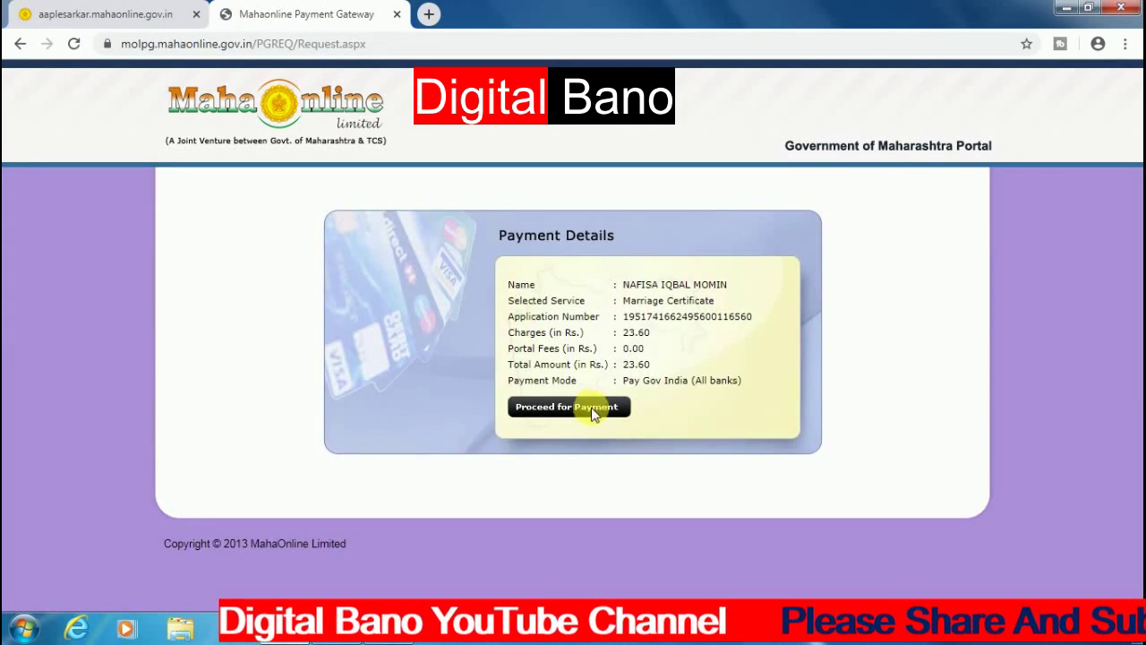
Proceed with the marriage certificate payment by internet banking through State Bank of India, continuing to the bank's login page
left_click(582, 408)
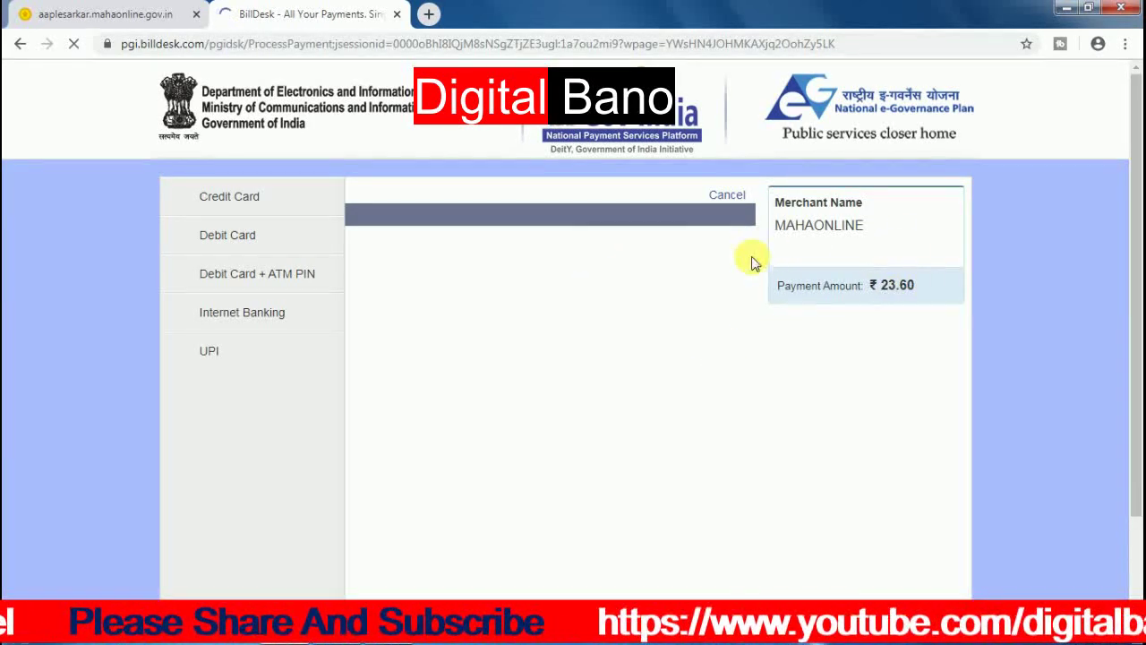
left_click(245, 313)
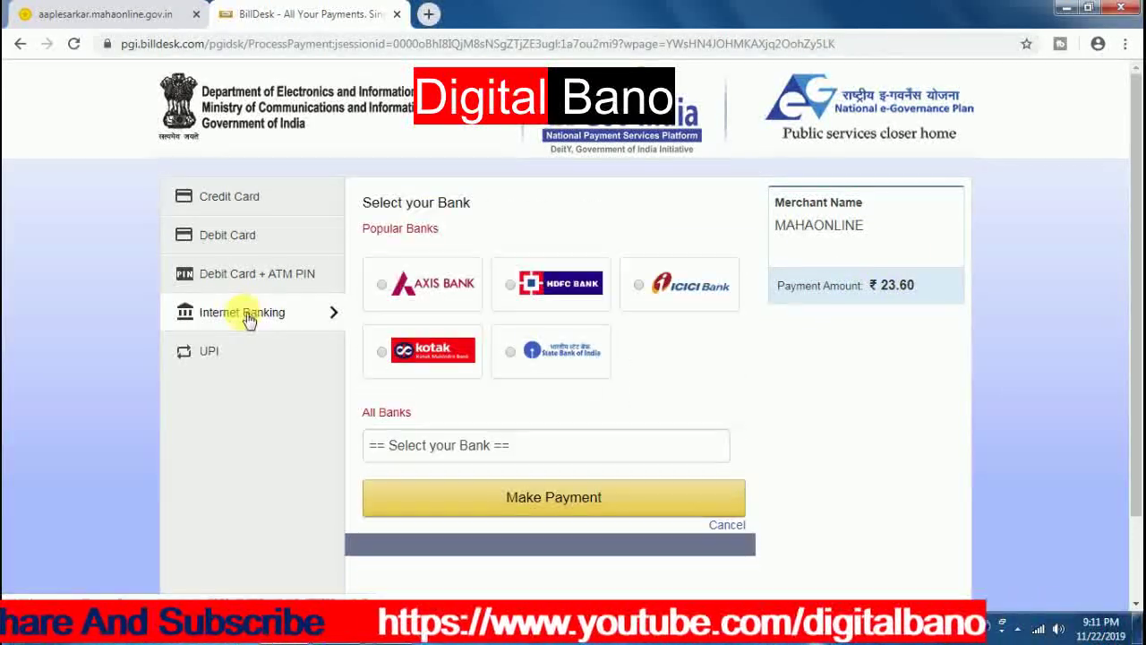
left_click(508, 351)
left_click(549, 598)
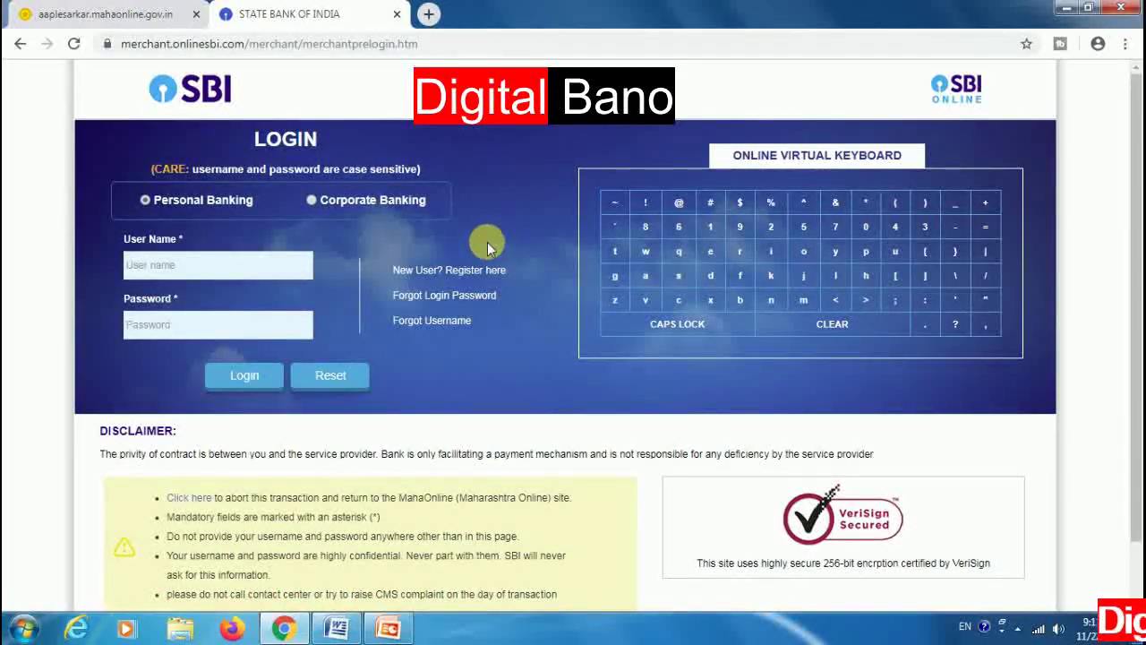
Compare the bank login page with the Rural Development and Panchayat Raj Department certificate list, ending on the Aaple Sarkar page
left_click(133, 17)
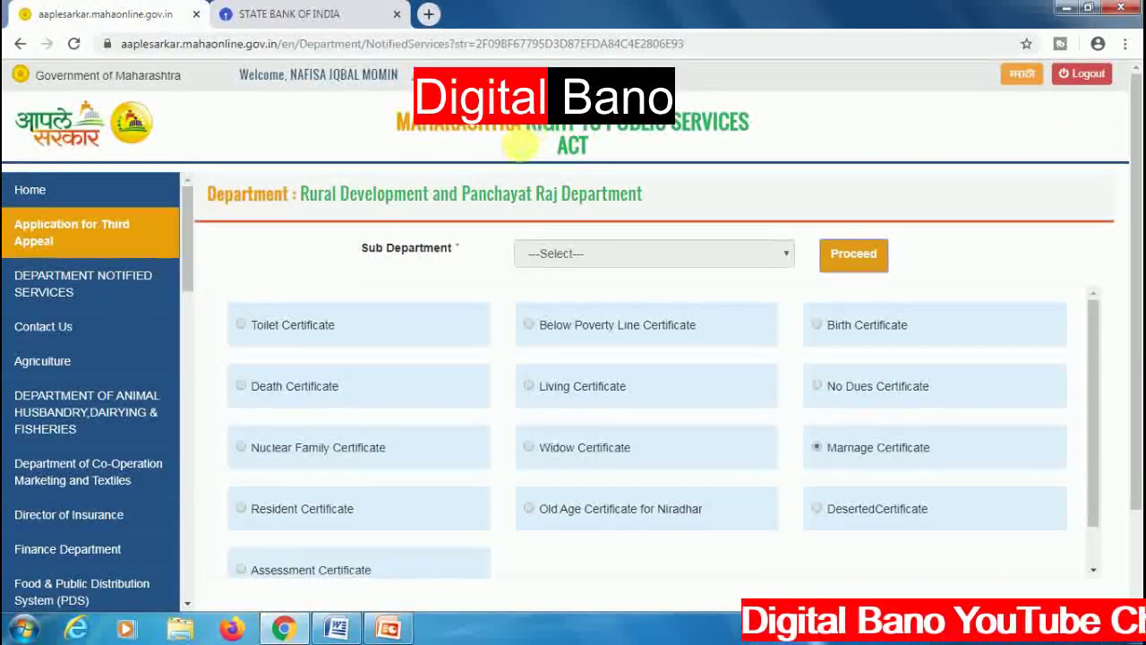
left_click(315, 22)
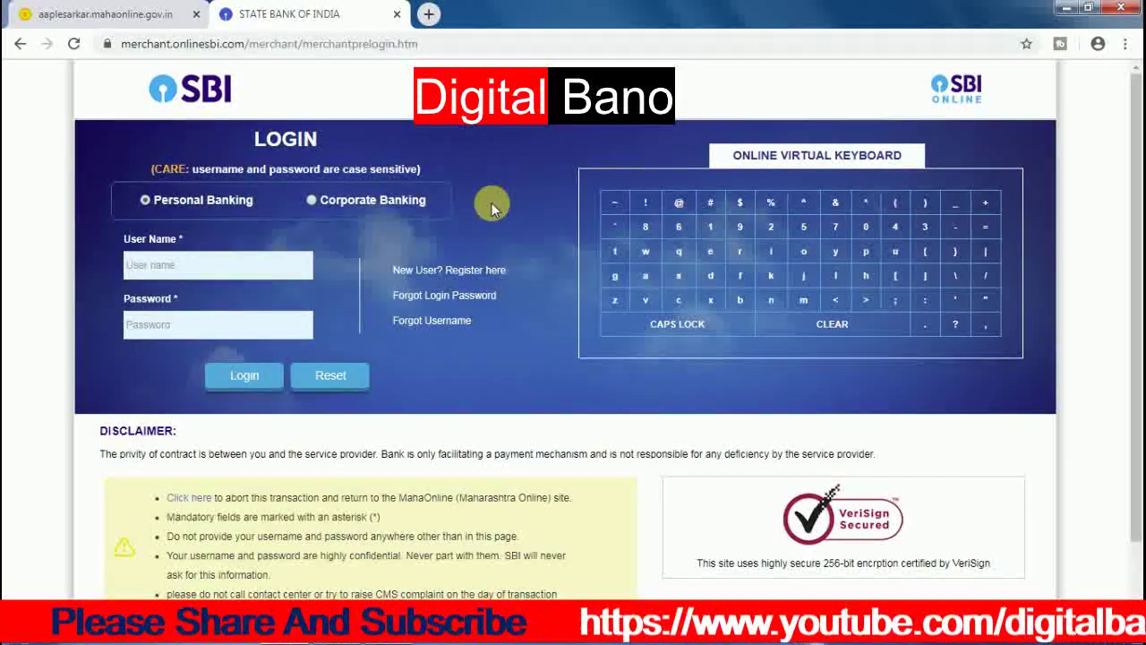
left_click(85, 14)
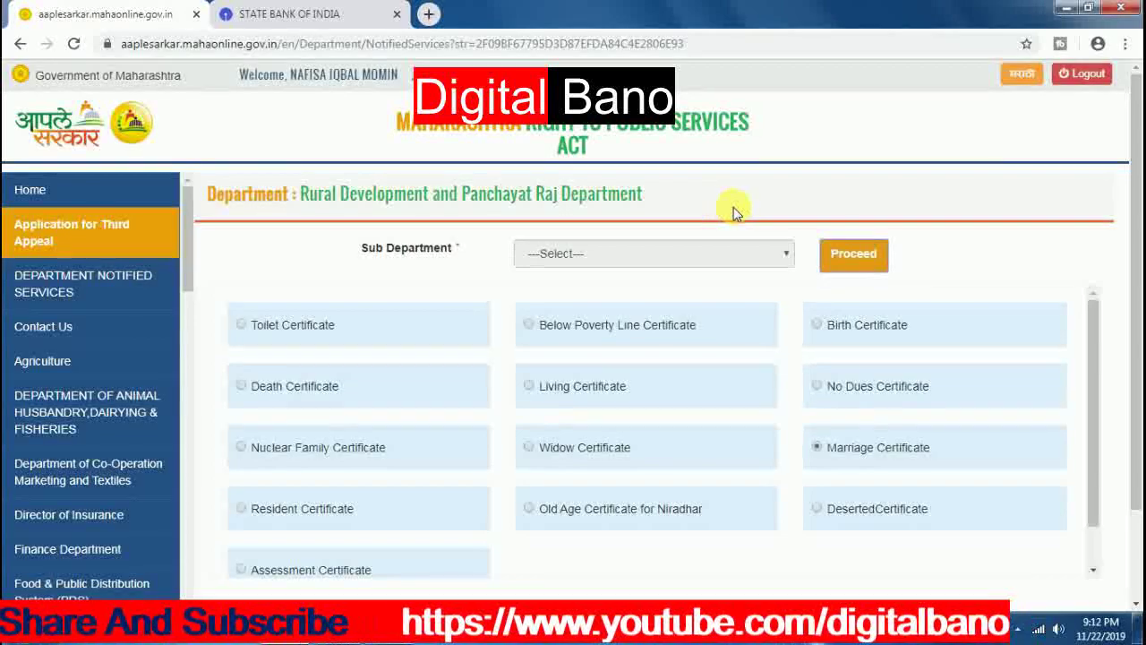